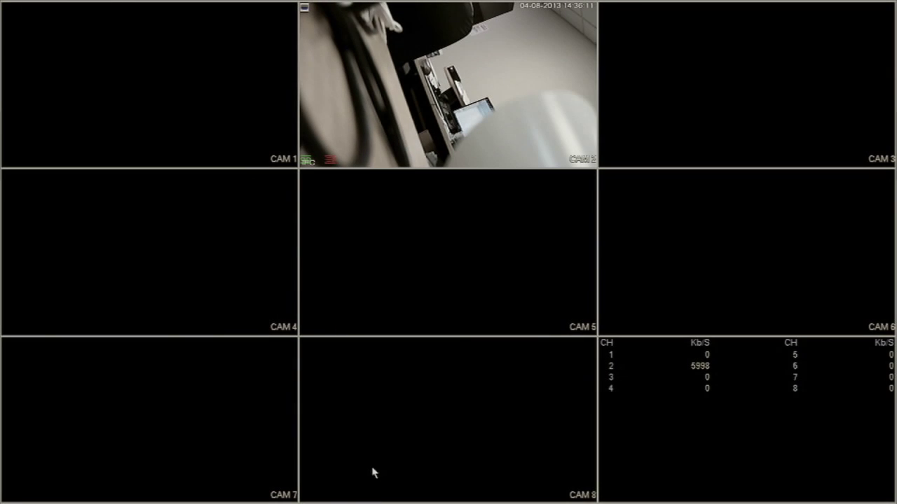
# Log in as admin from the live view's Main Menu using the on-screen keyboard, then enter SETTING.
pyautogui.rightClick(467, 254)
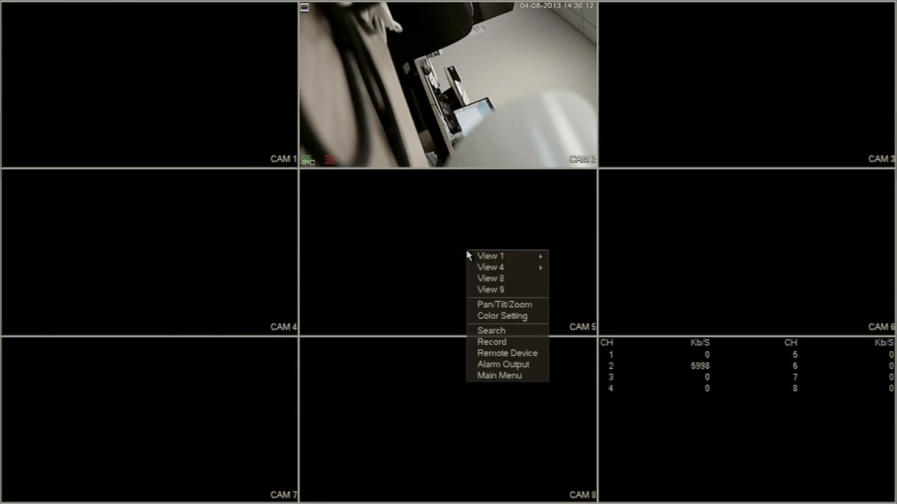
pyautogui.click(494, 376)
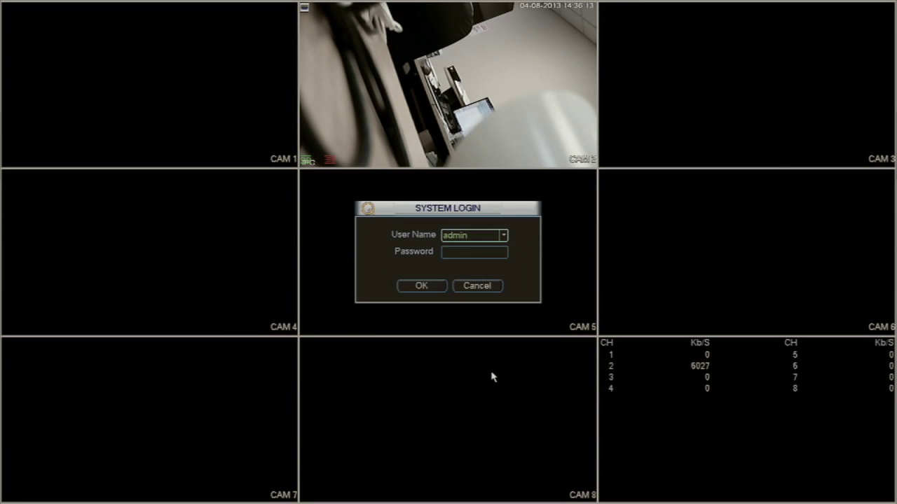
pyautogui.click(480, 258)
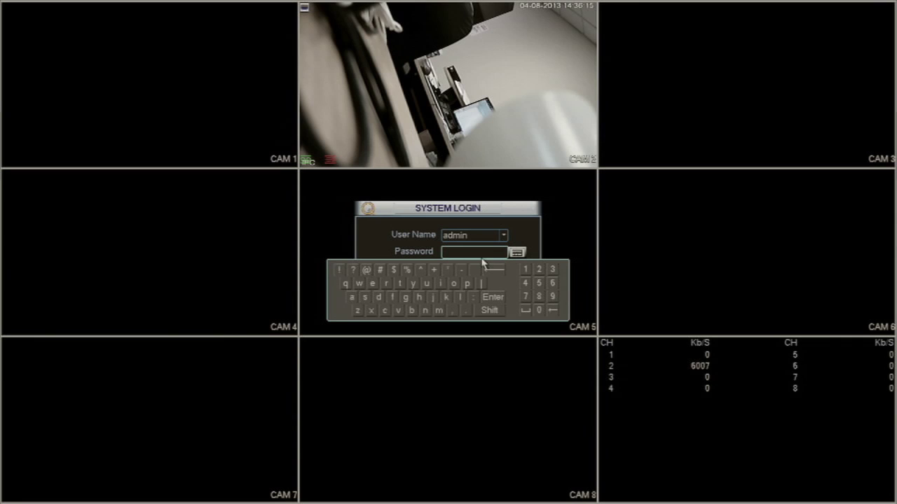
pyautogui.click(353, 297)
pyautogui.click(379, 298)
pyautogui.click(439, 314)
pyautogui.click(439, 283)
pyautogui.click(425, 313)
pyautogui.click(493, 297)
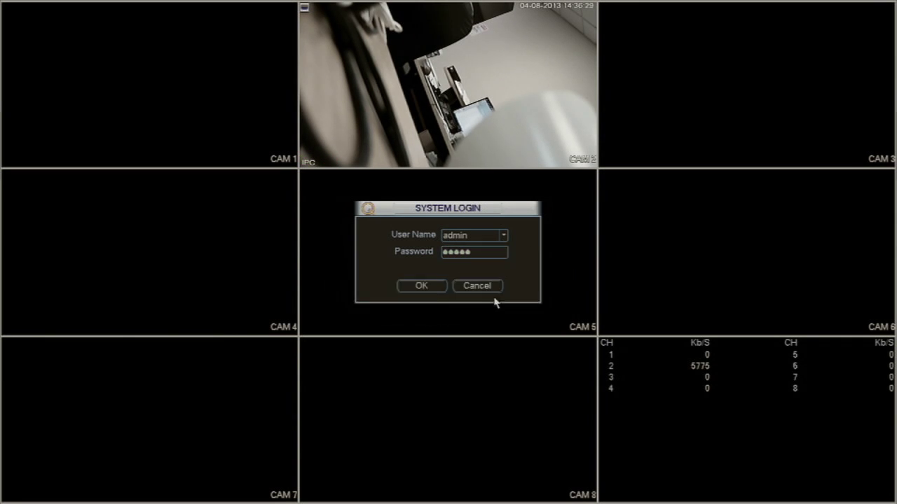
pyautogui.click(438, 290)
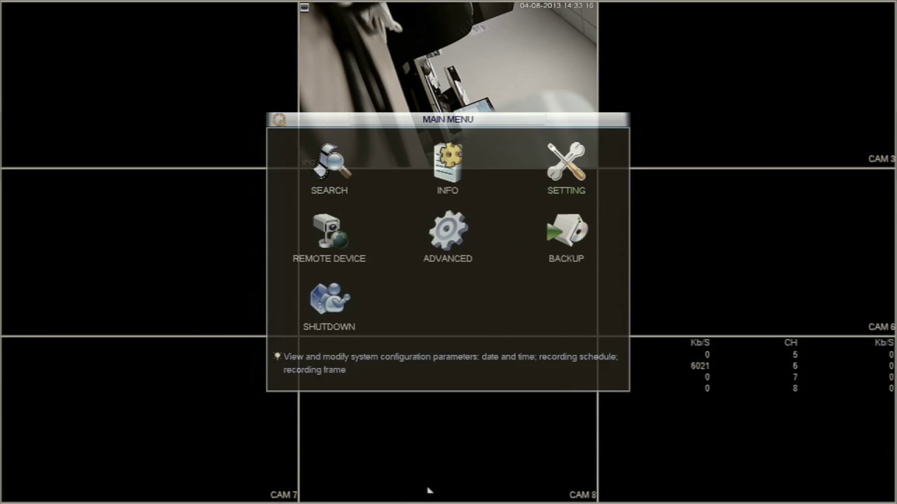
pyautogui.click(569, 167)
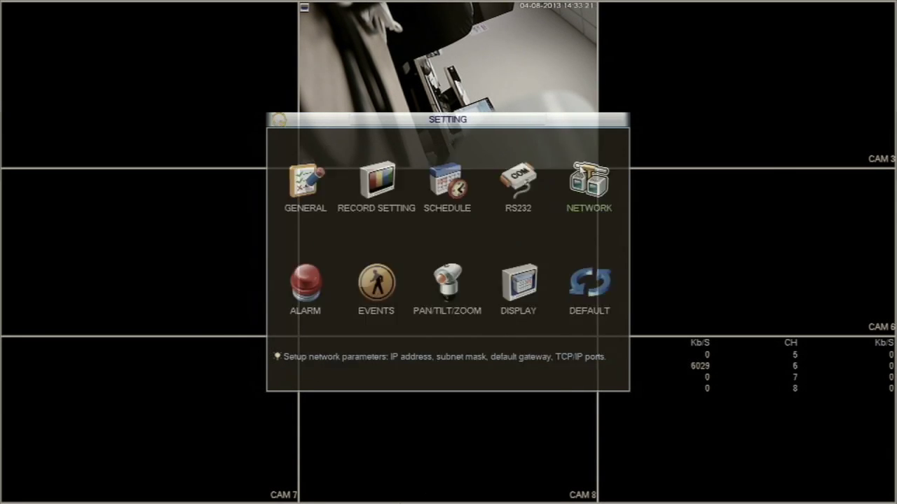
# Enable DHCP in the NVR's NETWORK settings and save it.
pyautogui.click(586, 179)
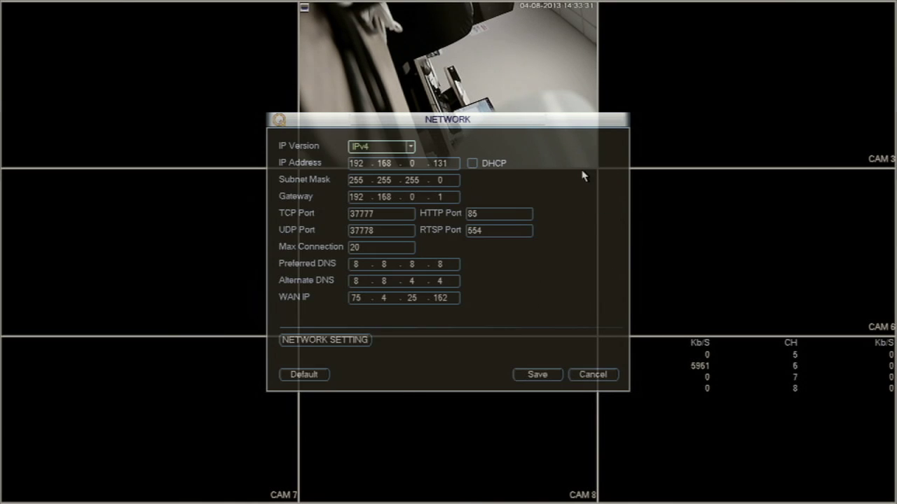
pyautogui.click(472, 164)
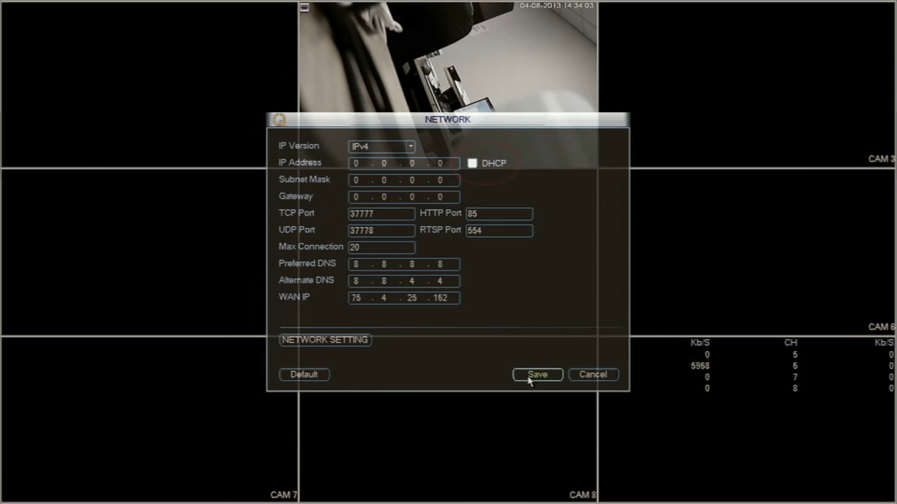
pyautogui.click(536, 375)
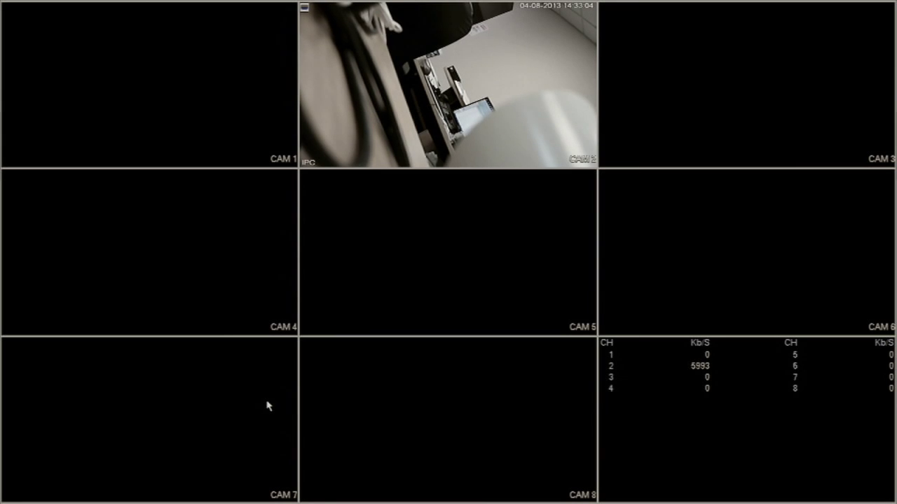
# Restart the NVR using Main Menu > SHUTDOWN > Restart system.
pyautogui.rightClick(396, 301)
pyautogui.click(438, 423)
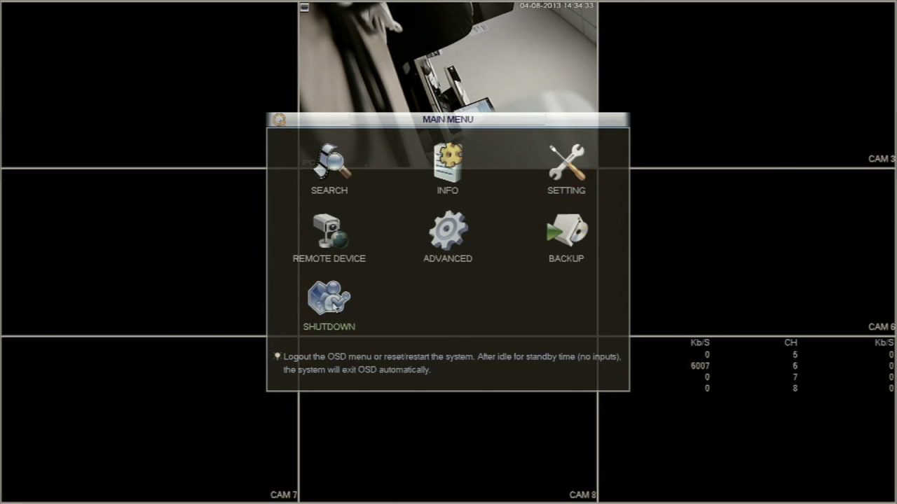
pyautogui.click(336, 304)
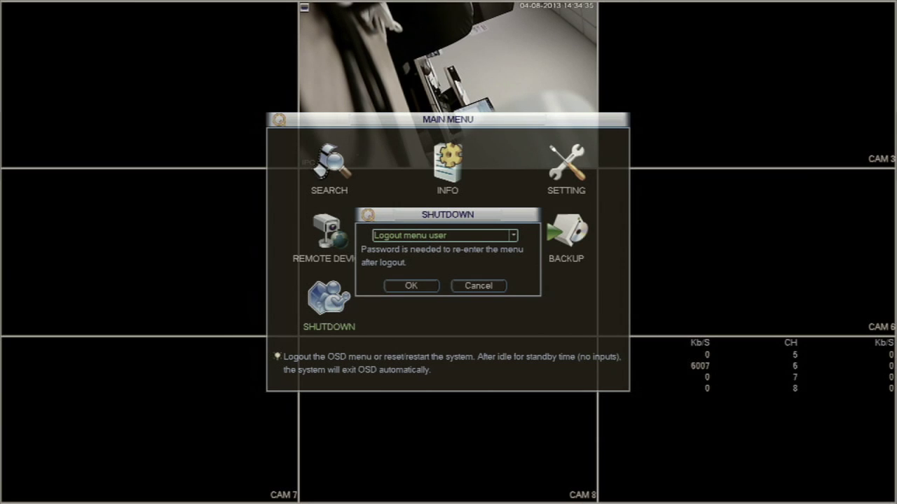
pyautogui.click(513, 236)
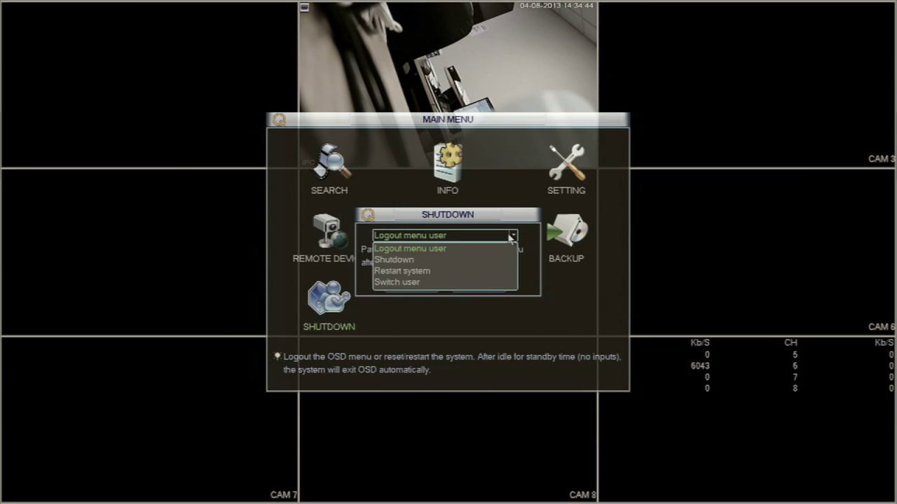
pyautogui.click(420, 274)
pyautogui.click(409, 286)
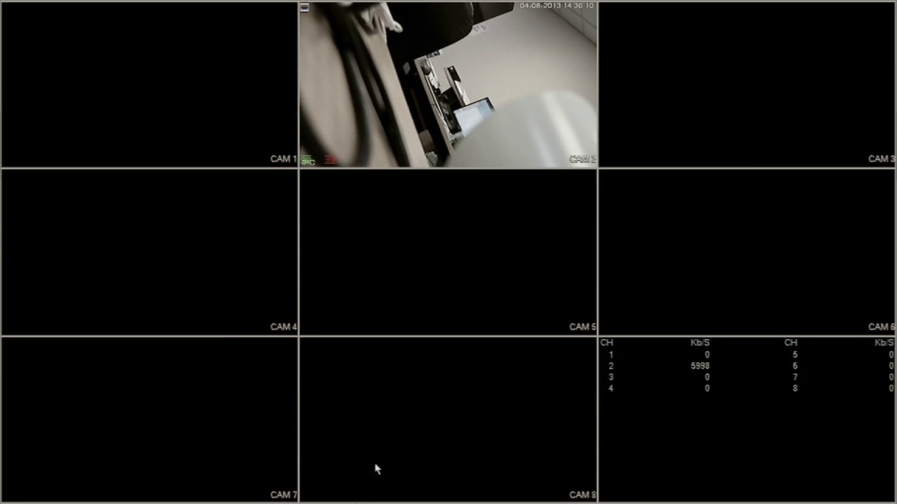
# Log back in as admin through the live view's Main Menu, entering the password on the on-screen keyboard.
pyautogui.rightClick(468, 254)
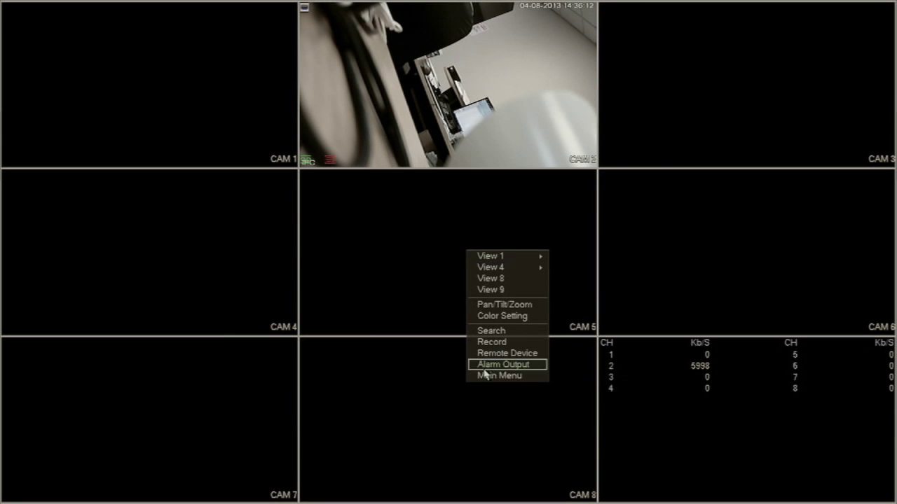
pyautogui.click(492, 377)
pyautogui.click(481, 256)
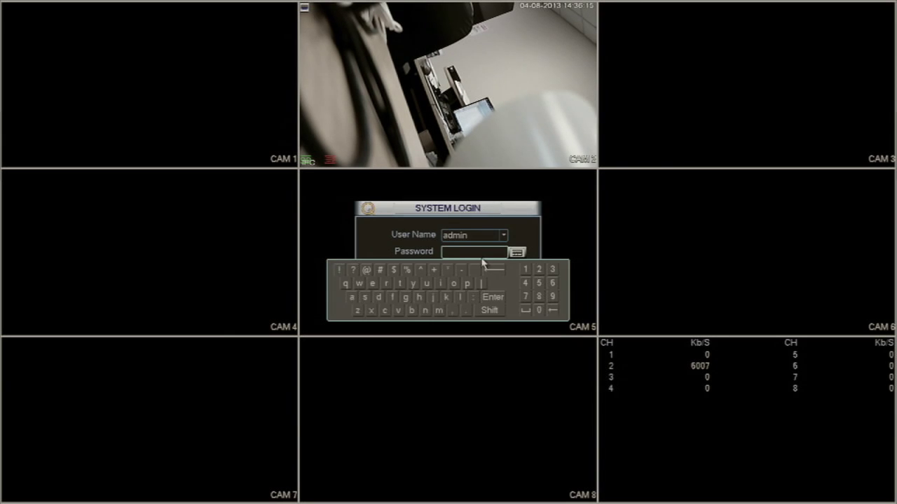
pyautogui.click(352, 298)
pyautogui.click(378, 297)
pyautogui.click(438, 312)
pyautogui.click(438, 284)
pyautogui.click(425, 312)
pyautogui.click(494, 298)
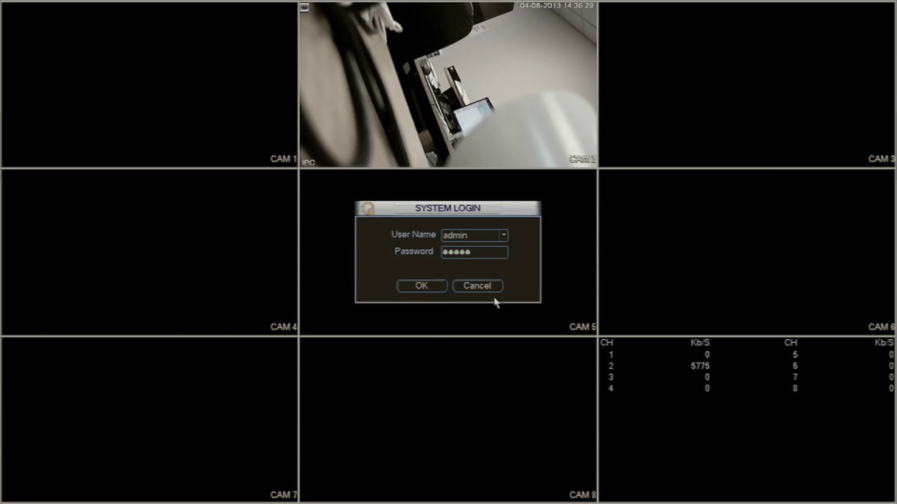
pyautogui.click(437, 290)
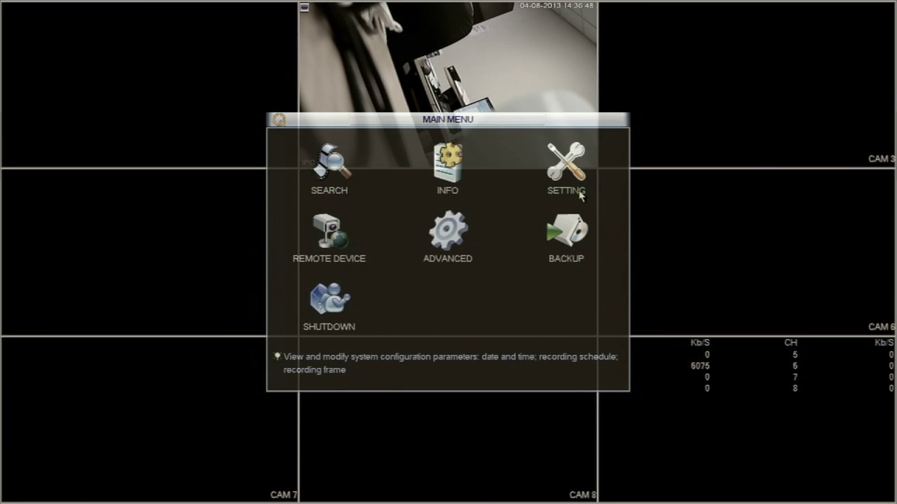
# Go to SETTING > NETWORK to confirm DHCP is still enabled after the restart.
pyautogui.click(566, 168)
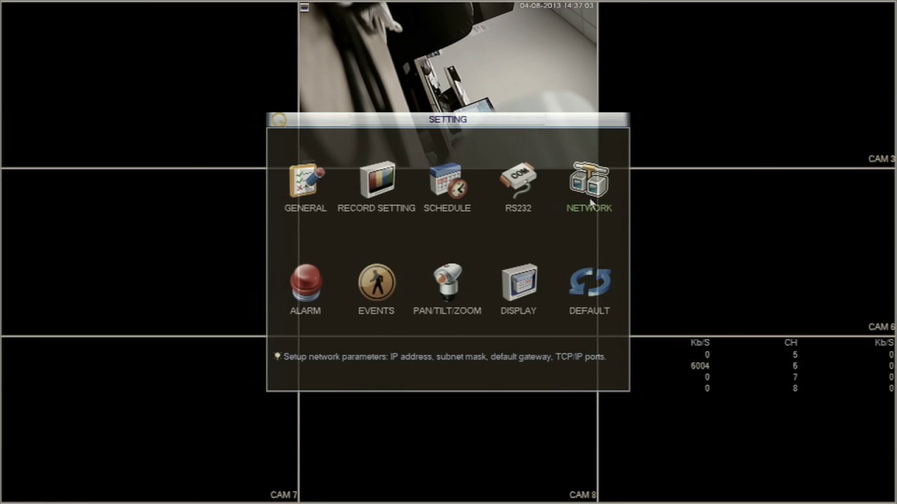
pyautogui.click(590, 203)
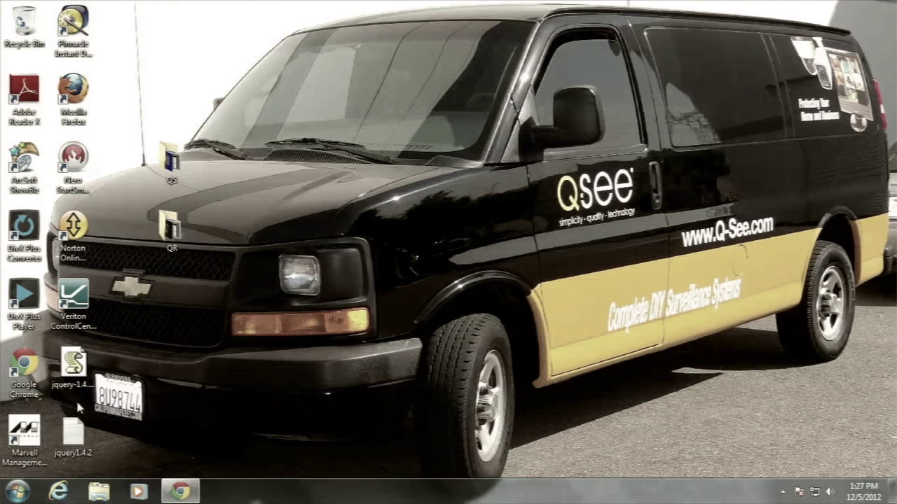
# Show All Programs in the Windows Start menu to launch Internet Explorer.
pyautogui.click(18, 493)
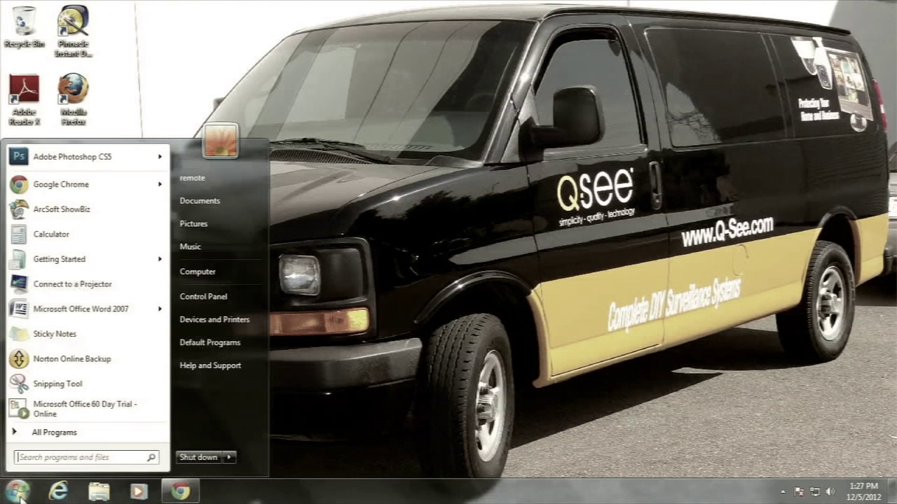
pyautogui.click(40, 435)
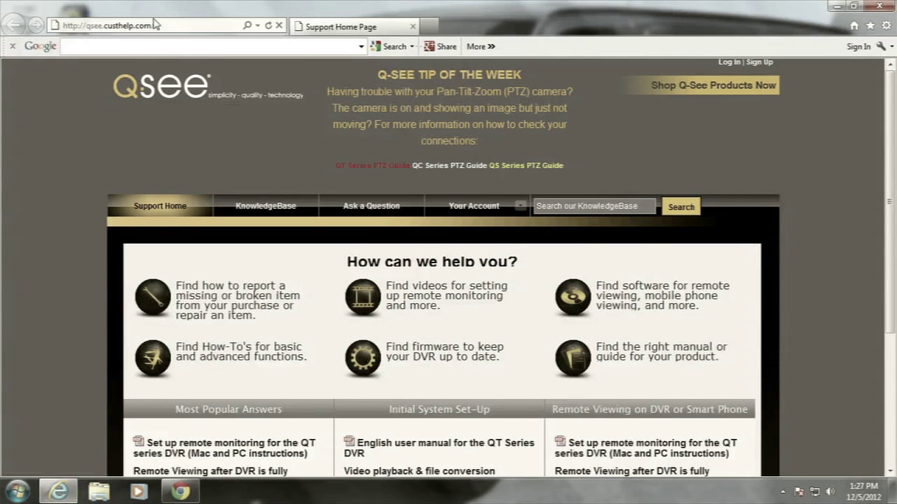
pyautogui.click(155, 26)
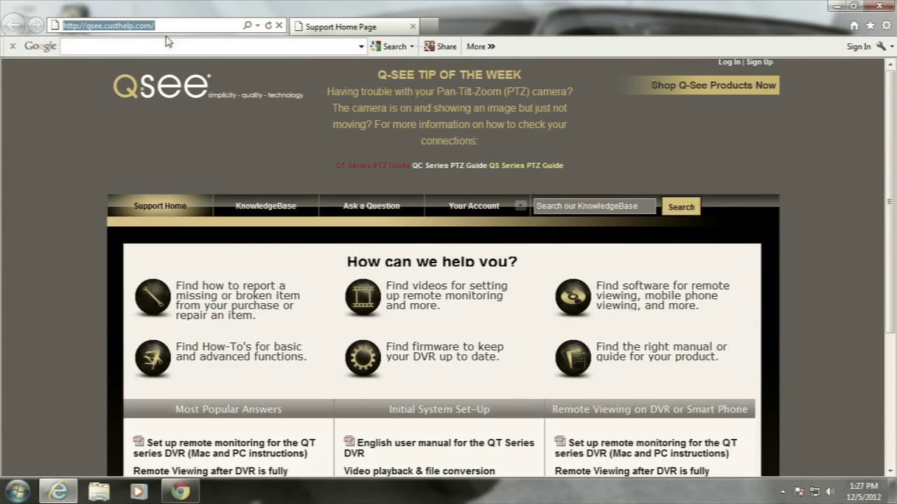
pyautogui.write('ht')
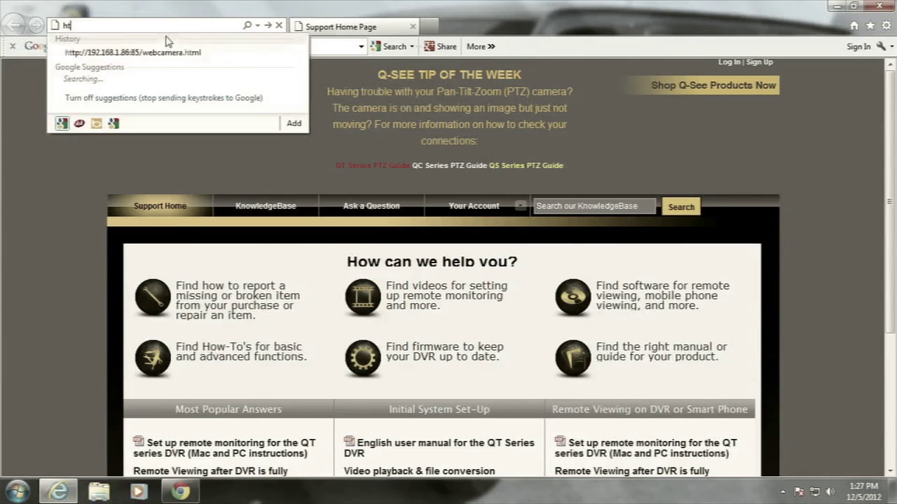
pyautogui.write('tp://')
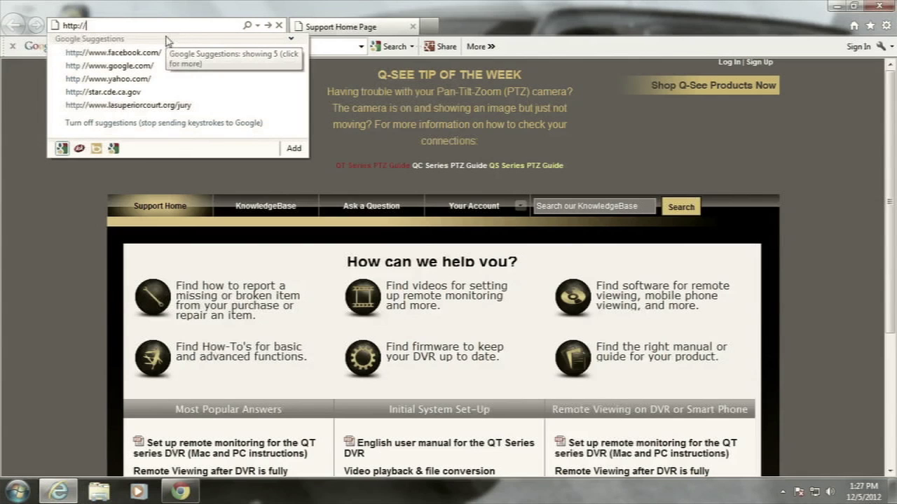
pyautogui.write('192.168.1.86:85/')
pyautogui.press('Return')
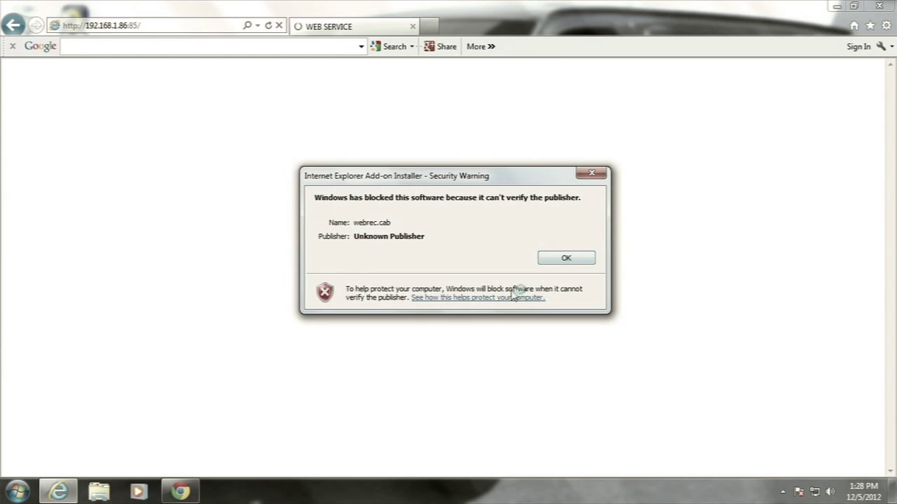
pyautogui.click(566, 258)
pyautogui.click(886, 25)
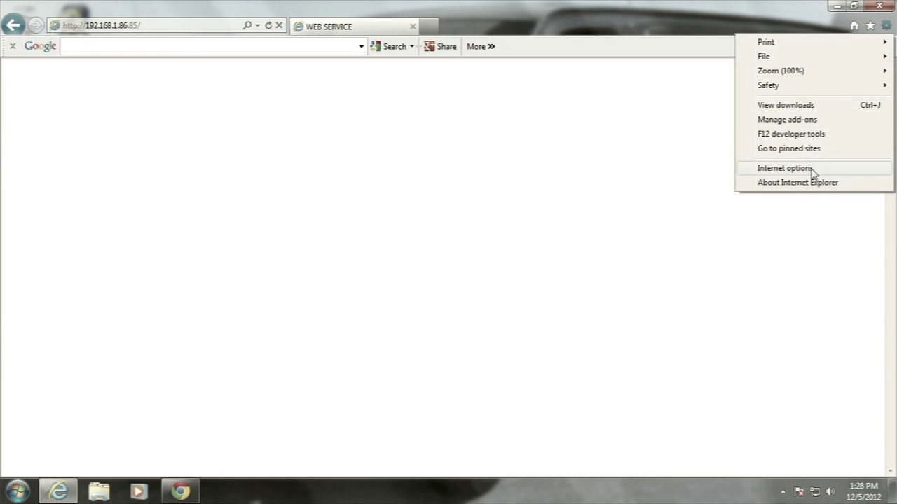
pyautogui.click(785, 168)
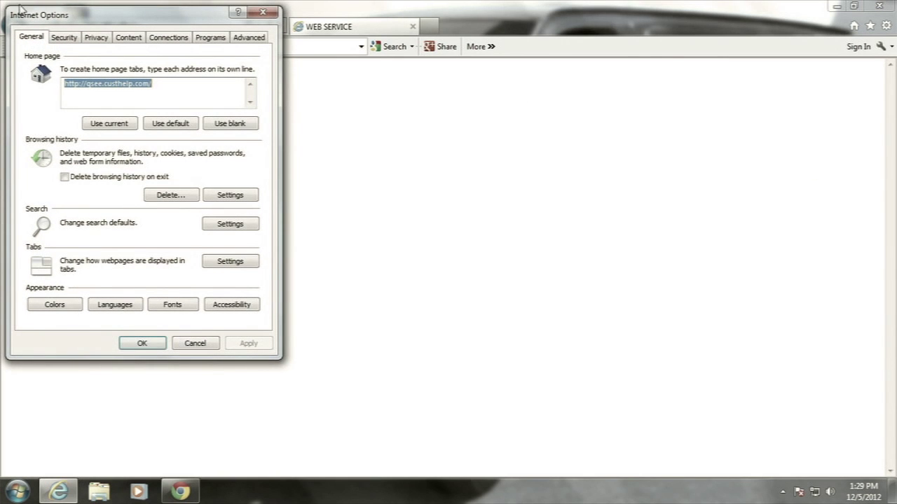
pyautogui.click(62, 38)
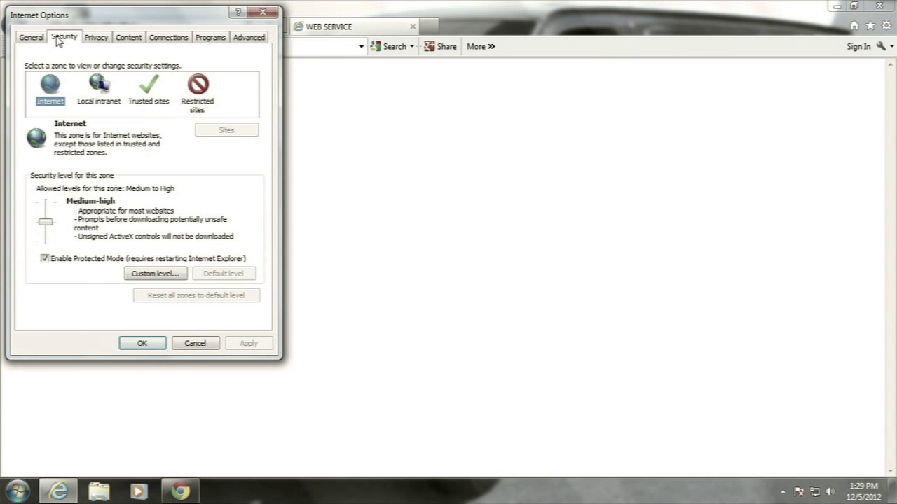
pyautogui.click(145, 94)
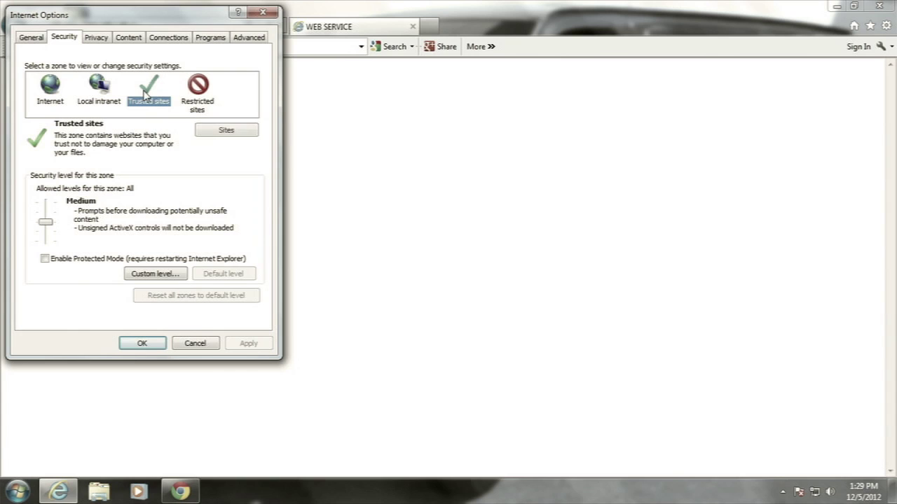
pyautogui.click(223, 131)
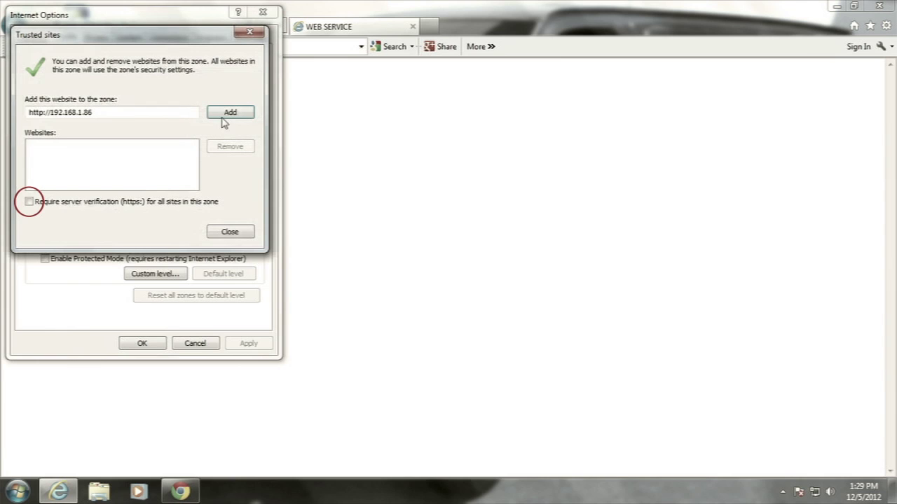
pyautogui.click(224, 115)
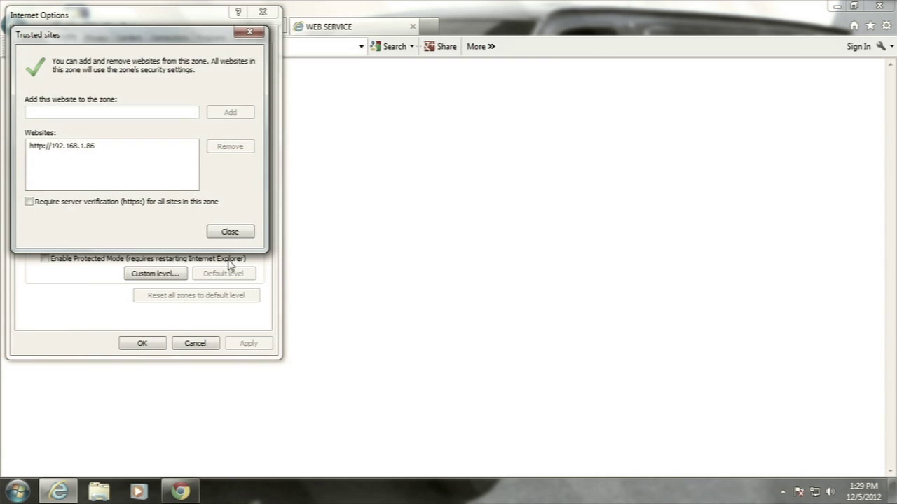
pyautogui.click(229, 234)
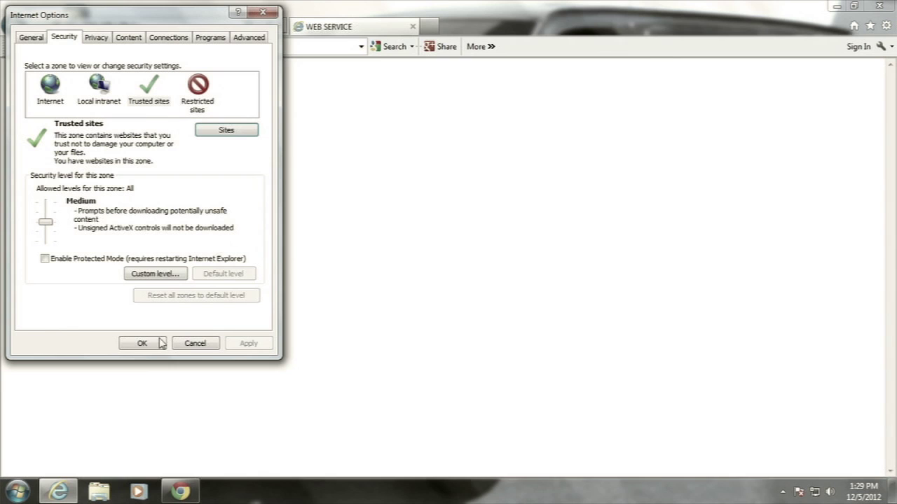
pyautogui.click(156, 273)
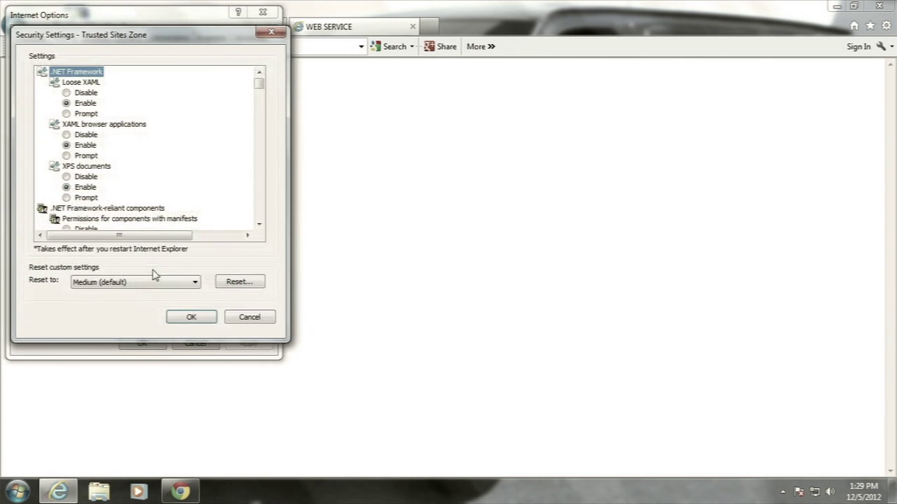
# Reset the Trusted sites zone to Low, then apply and close Internet Options.
pyautogui.click(171, 283)
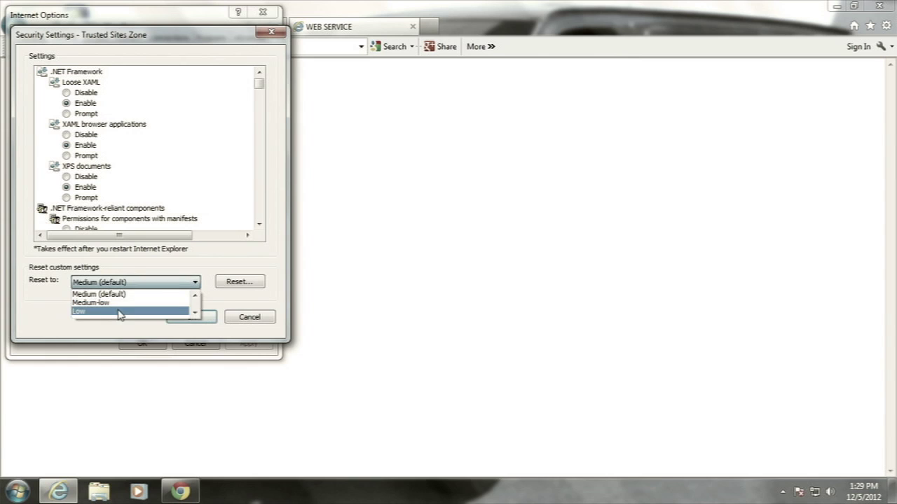
pyautogui.click(119, 312)
pyautogui.click(241, 283)
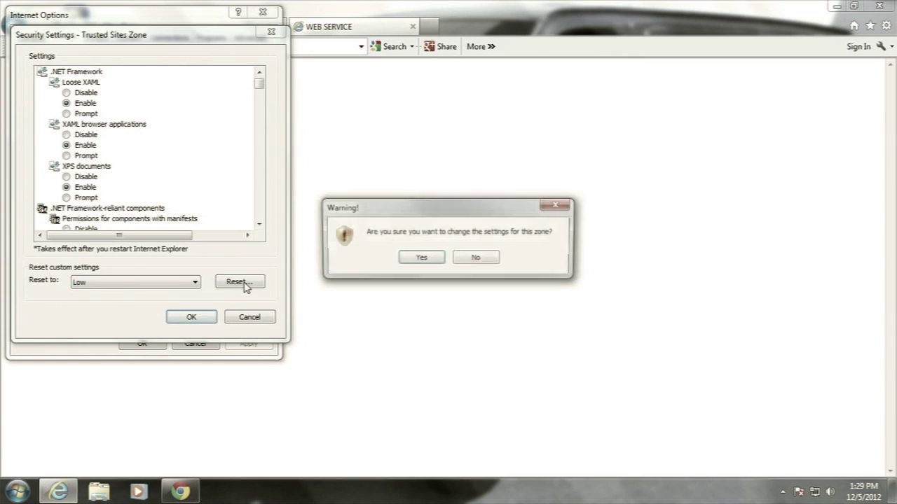
pyautogui.click(420, 258)
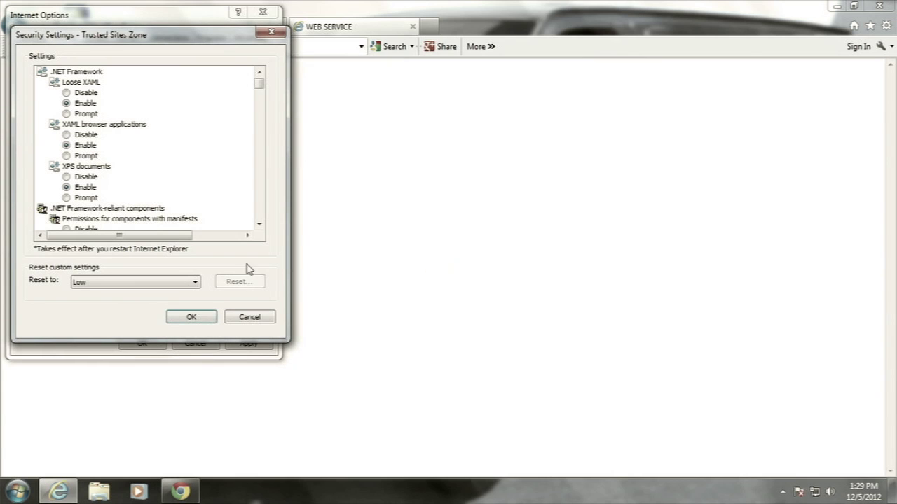
pyautogui.click(189, 319)
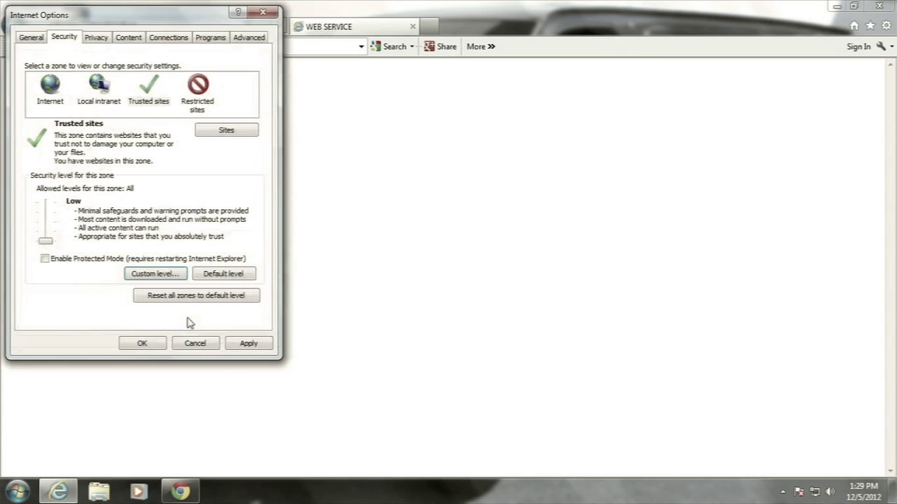
pyautogui.click(249, 344)
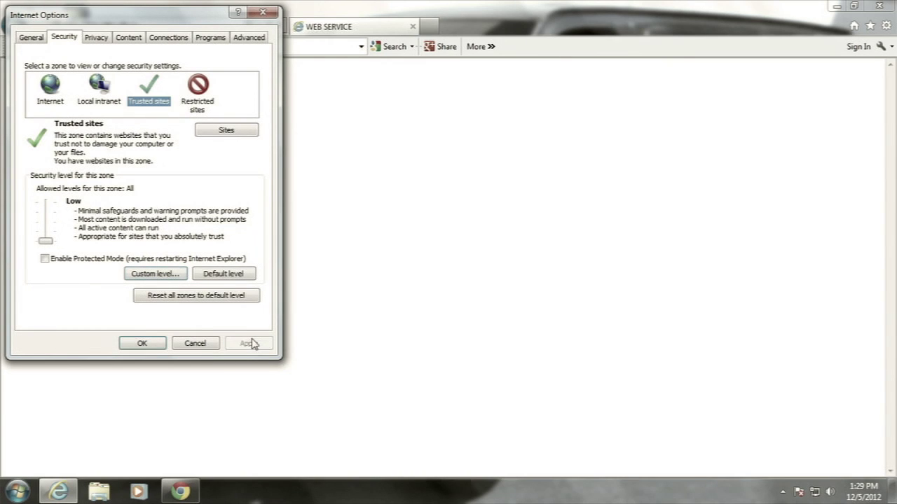
pyautogui.click(144, 343)
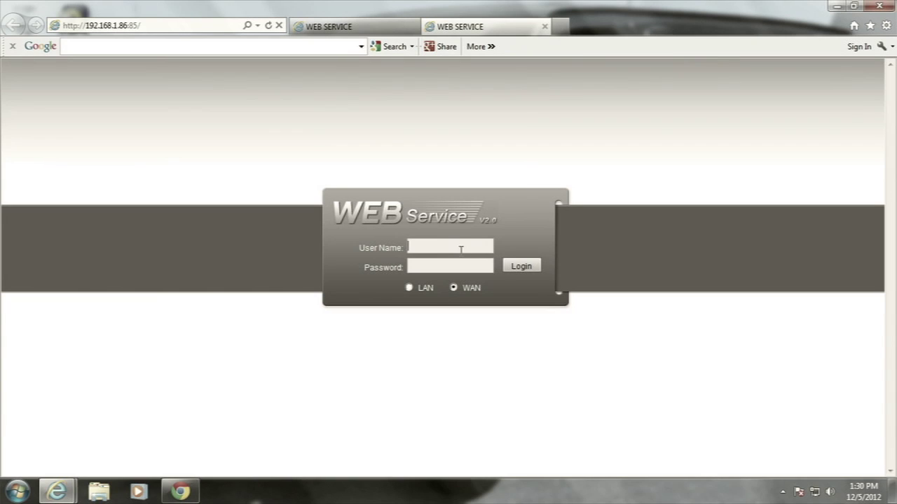
# Log in to the NVR Web Service with the admin user name to show the CAM 1–8 grid.
pyautogui.write('adm')
pyautogui.write('admin')
pyautogui.press('Tab')
pyautogui.click(518, 268)
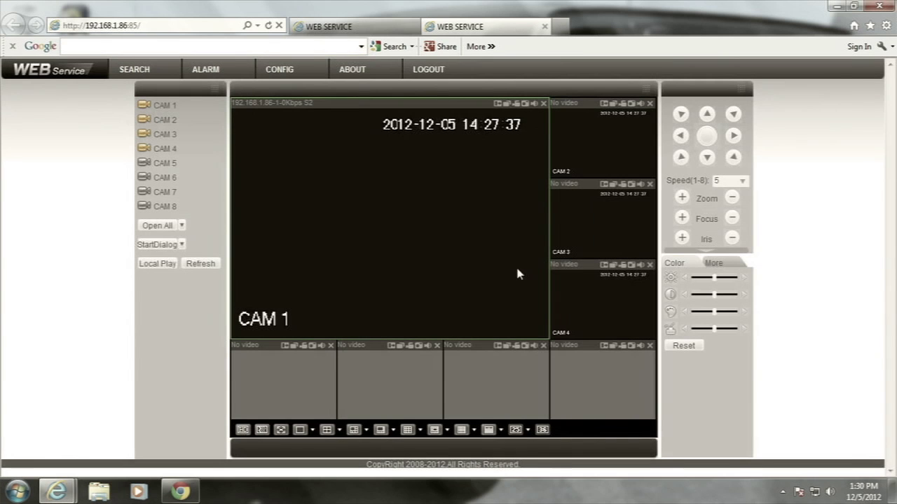